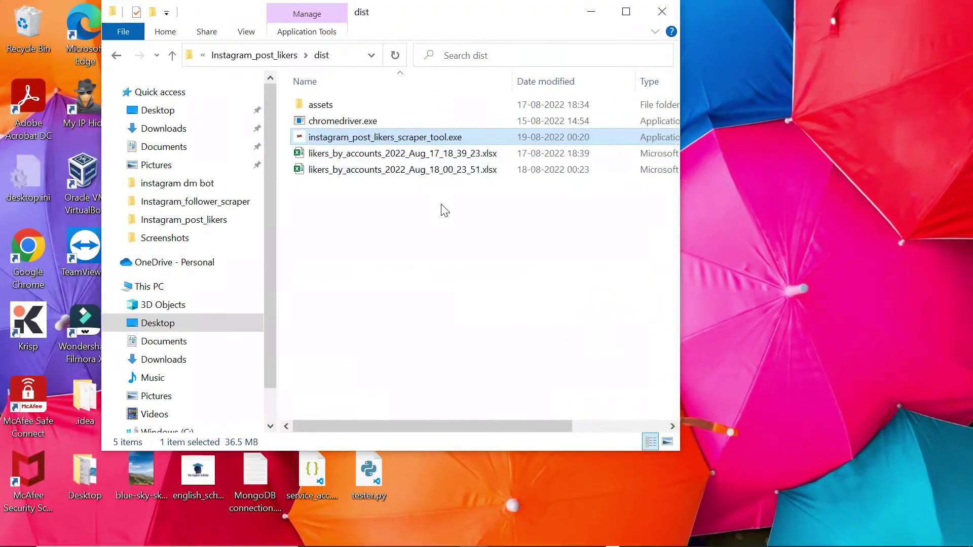
- Run instagram_post_likers_scraper_tool.exe from the dist folder
key("Return")
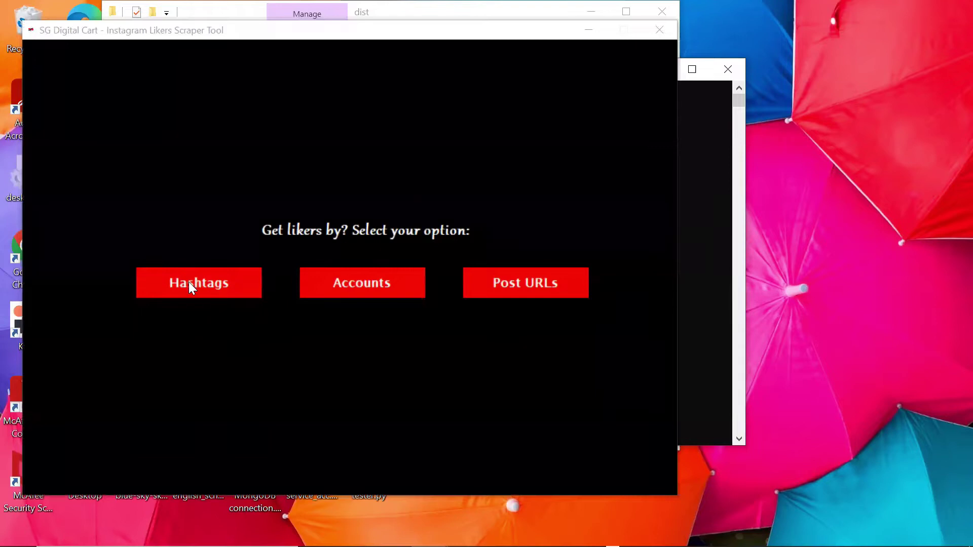
- Submit a Hashtags scrape for indianfood and indianchinesefood, 5 likers per post, 5 s delay
left_click(189, 281)
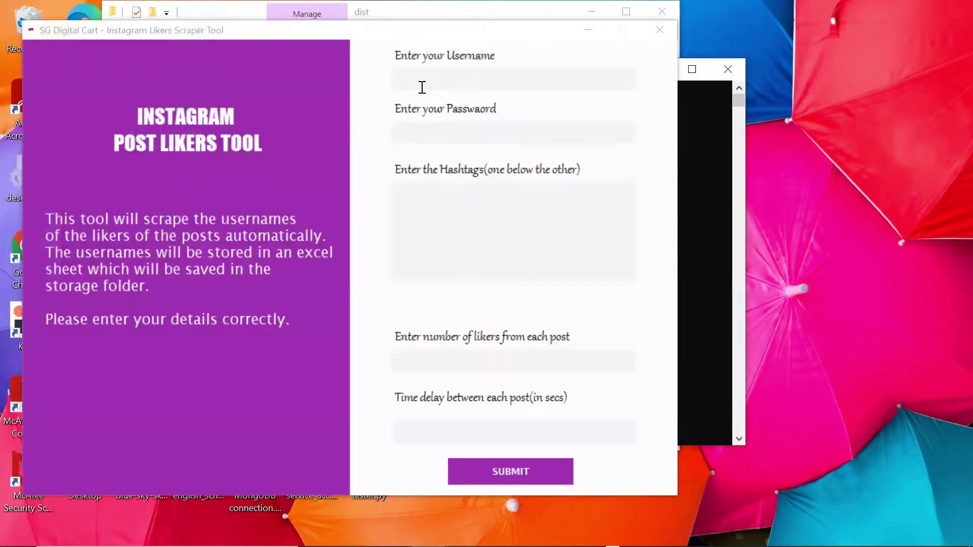
left_click(422, 83)
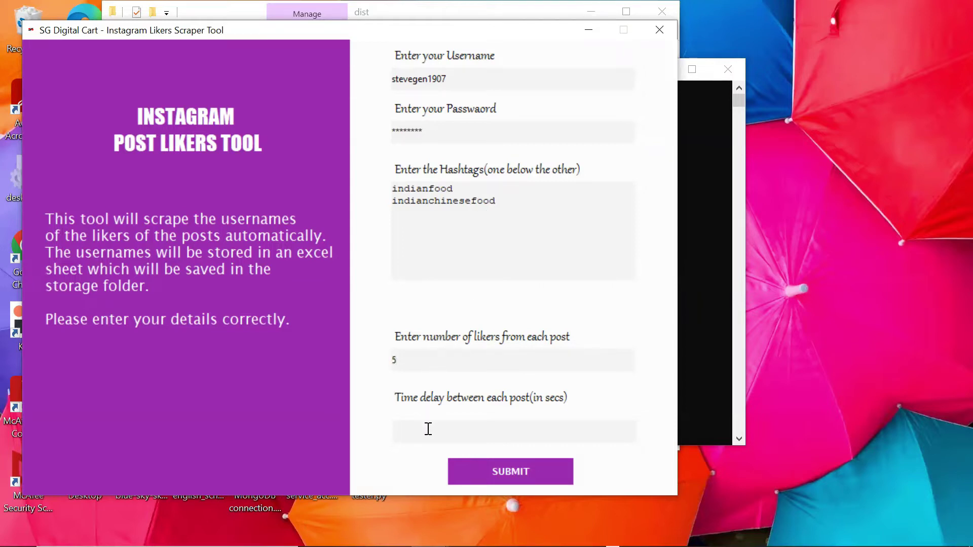
left_click(452, 463)
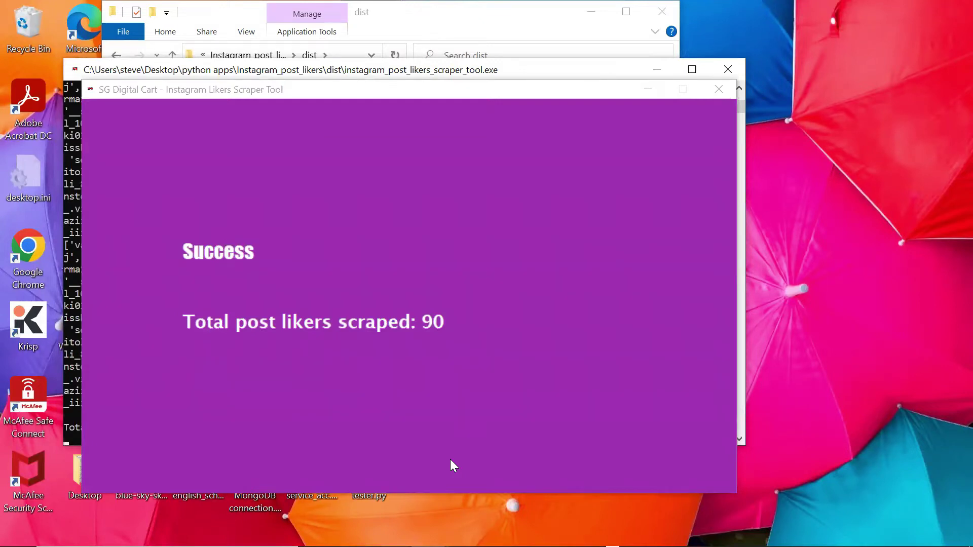
- Check the console output, then open likers_by_hashtags_2022_Aug_19_00_29_00.xlsx from dist
left_click(573, 75)
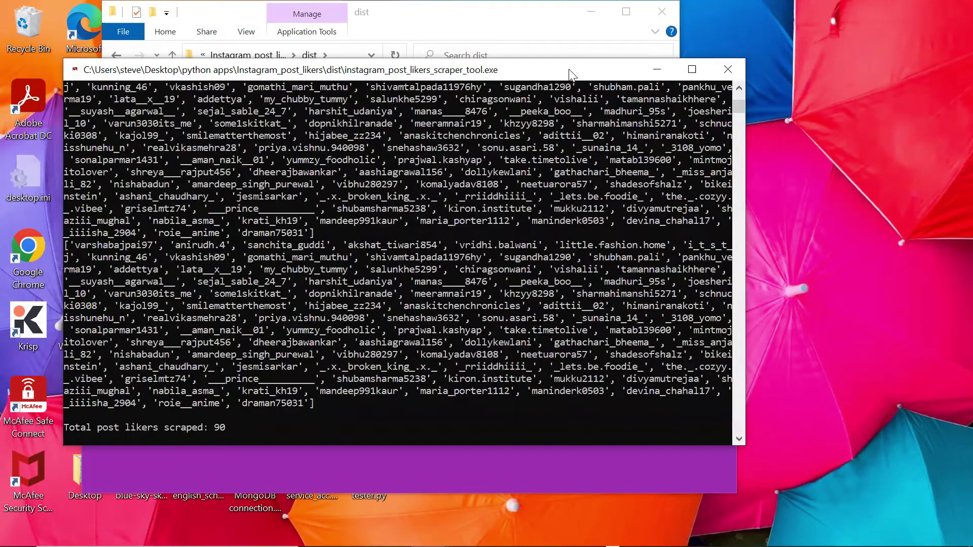
scroll(382, 219, "up", 10)
left_click(522, 38)
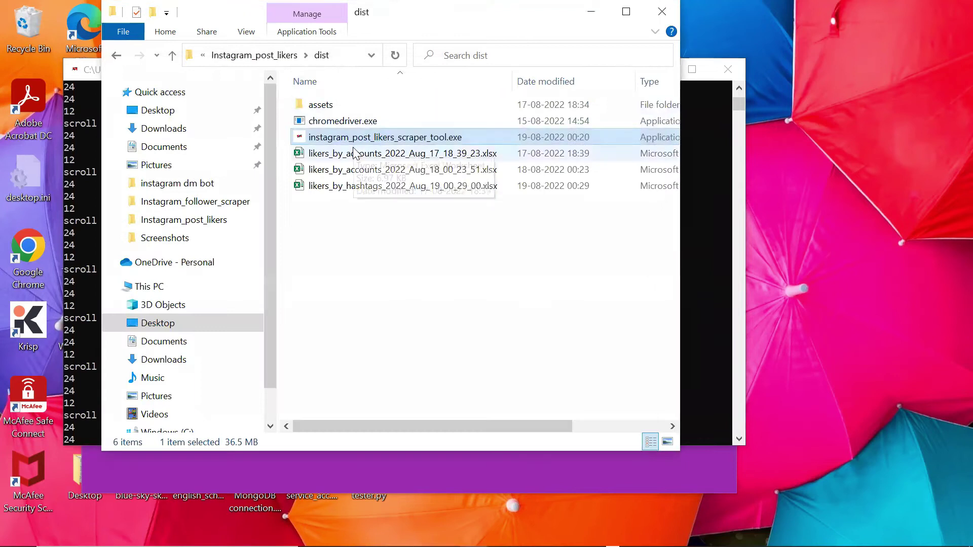
left_click(420, 189)
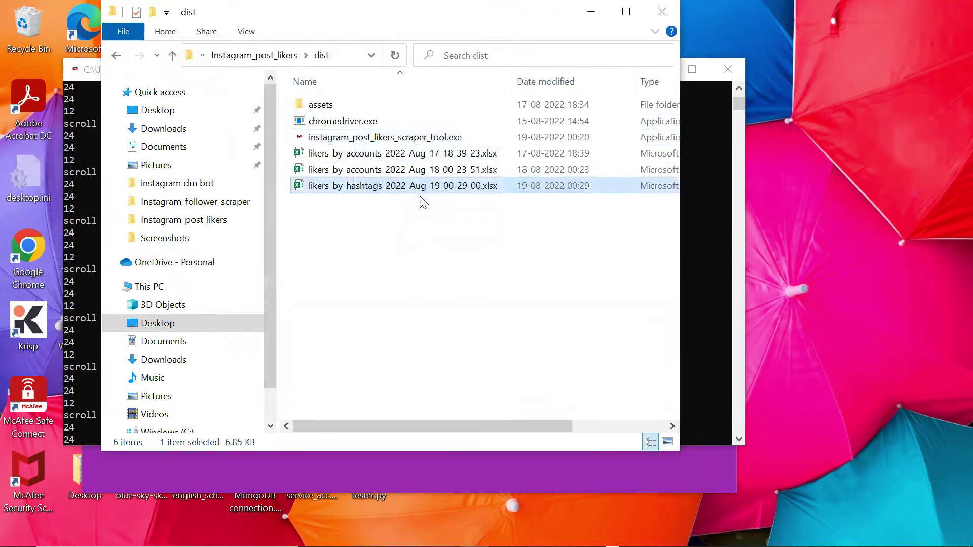
double_click(450, 186)
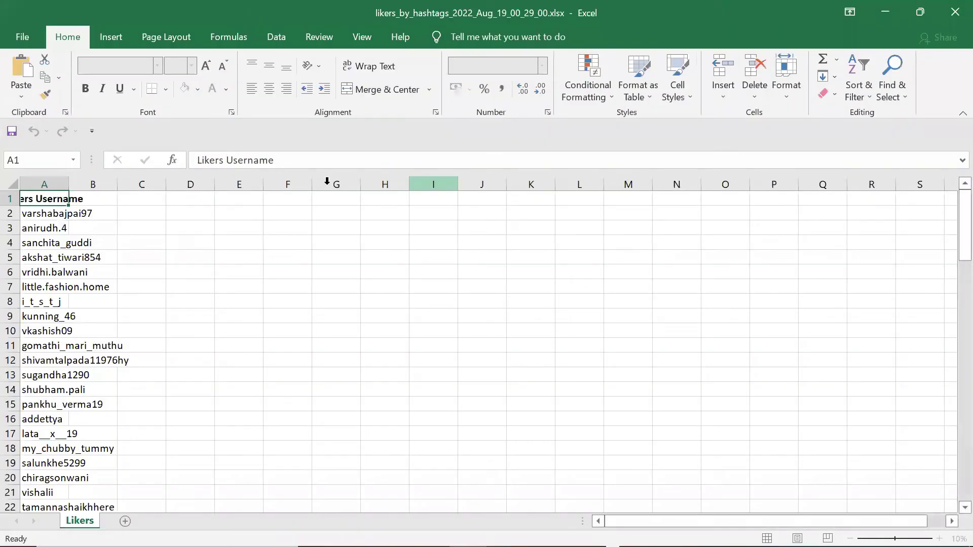
- Widen column A to fit Likers Username, scan the 90 usernames, and close Excel
left_click_drag(70, 185, 146, 183)
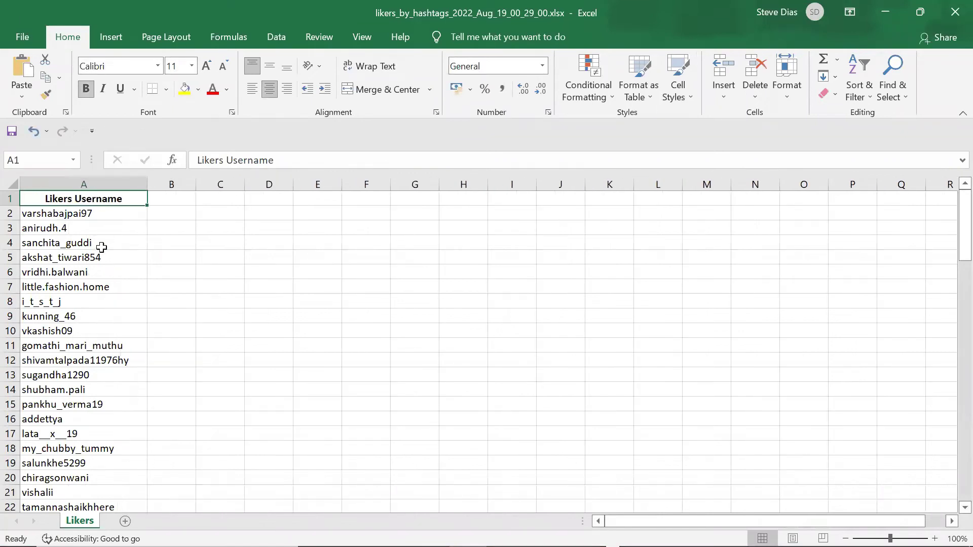
scroll(101, 248, "down", 20)
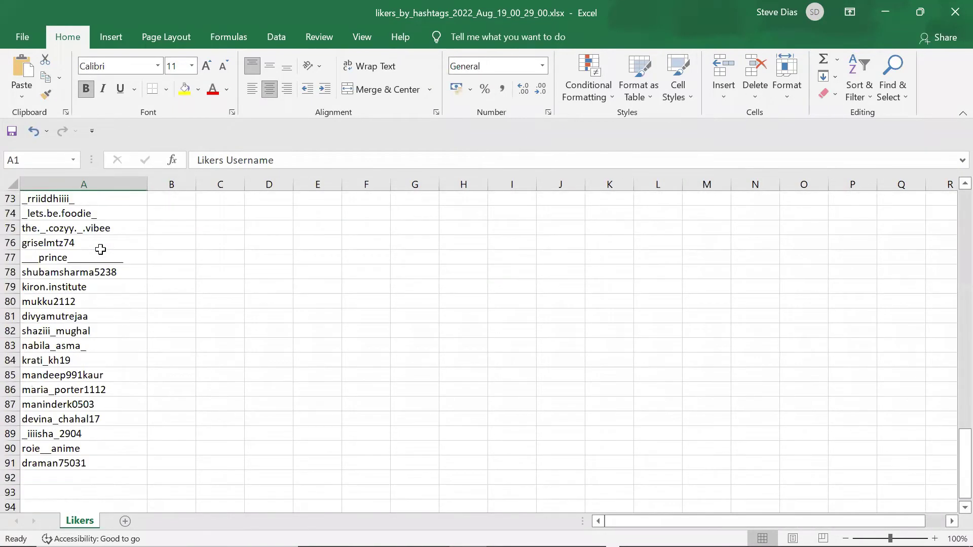
scroll(129, 273, "up", 20)
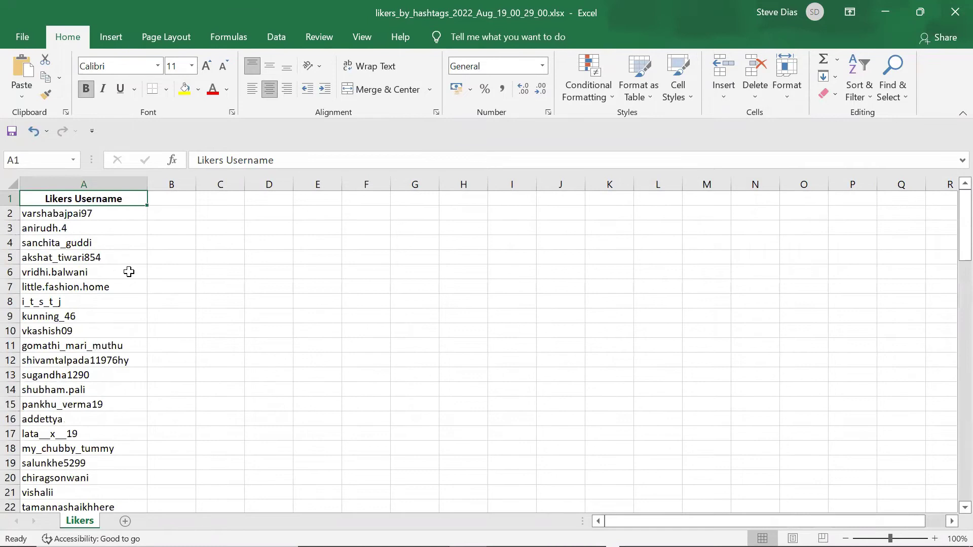
left_click(954, 12)
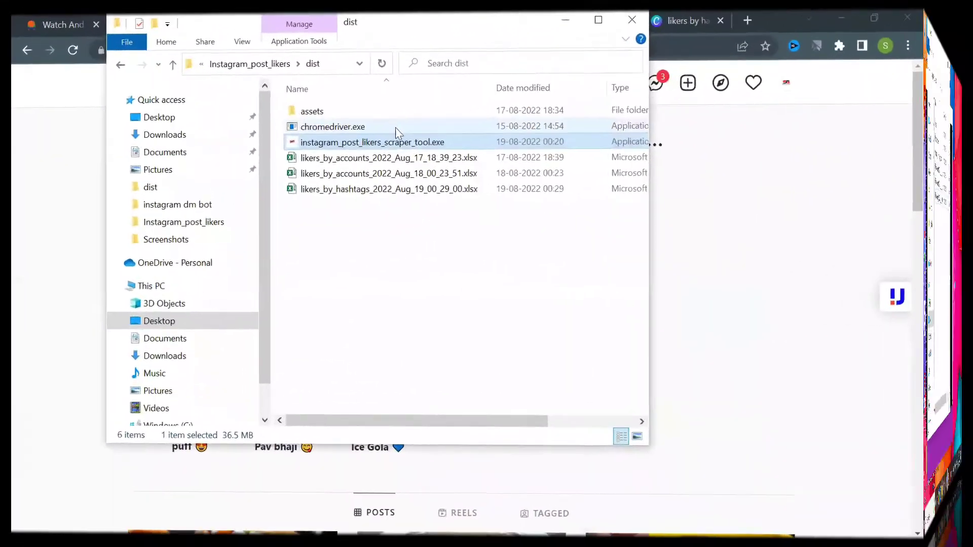
- Relaunch the scraper, choose Accounts, and begin entering the login username
double_click(409, 138)
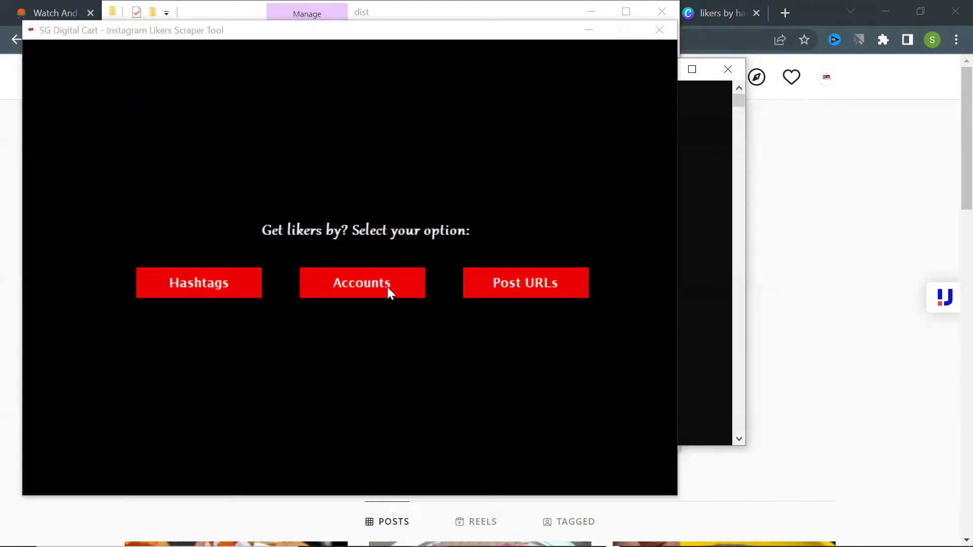
left_click(387, 287)
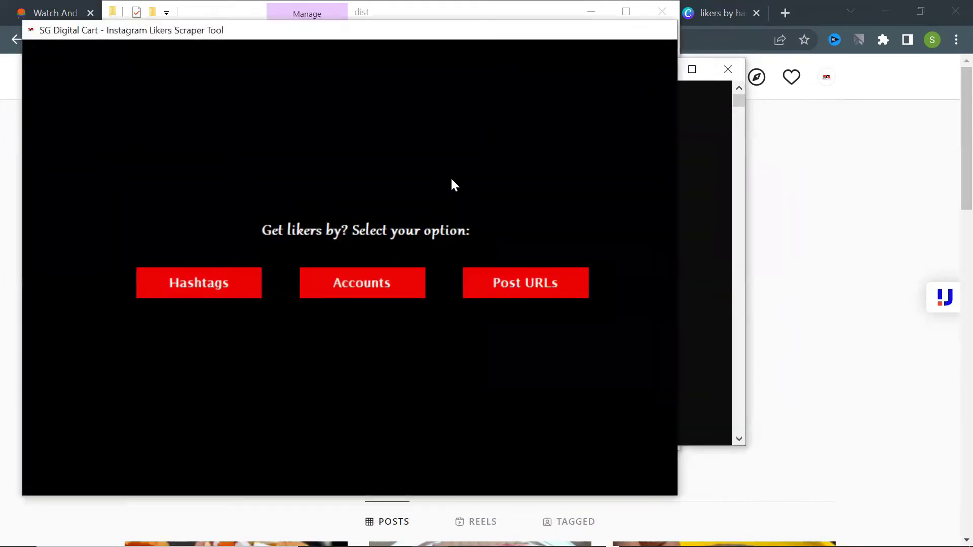
left_click(494, 76)
type("stagram.com/owsemfood/")
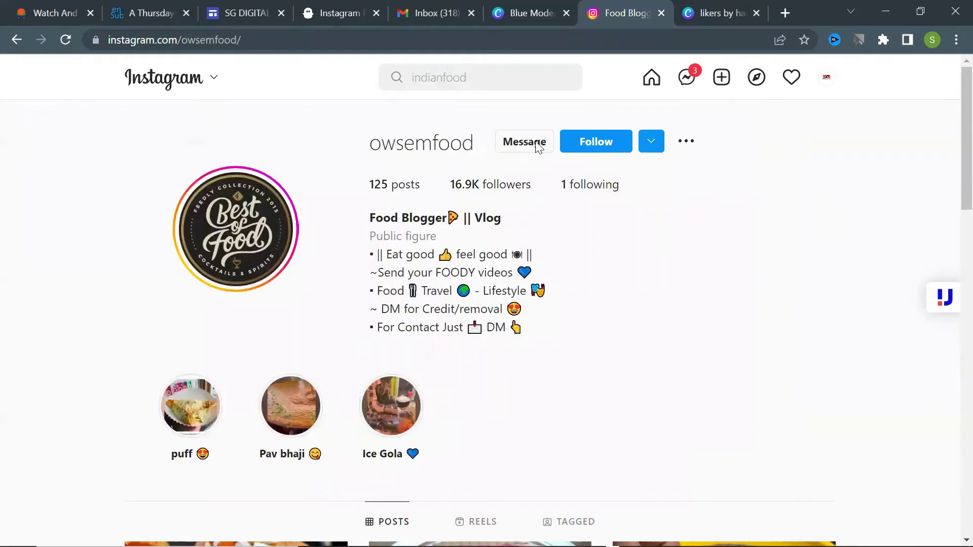
- Add the owsemfood handle to the scraper's accounts list
left_click_drag(477, 151, 369, 140)
key("ctrl+c")
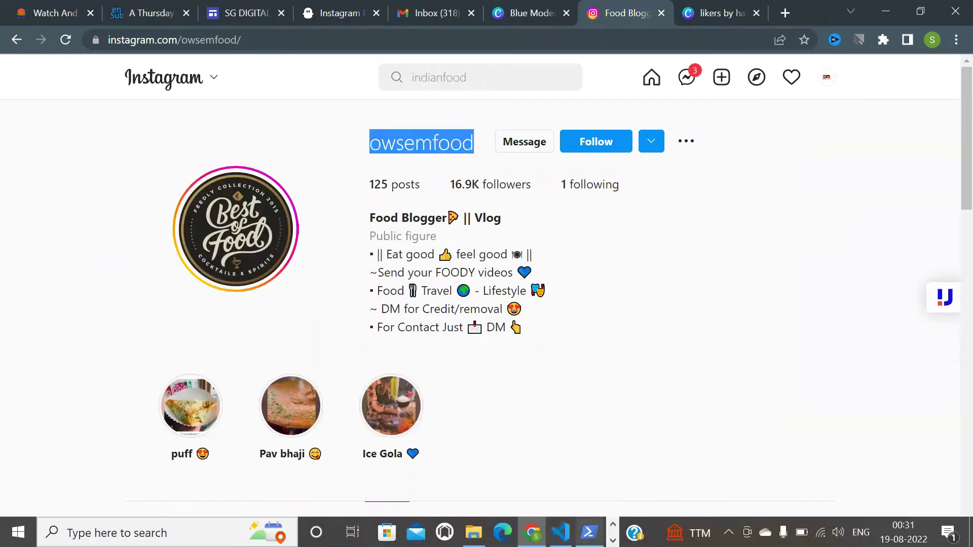
mouse_move(430, 532)
left_click(510, 467)
left_click(453, 191)
key("ctrl+v")
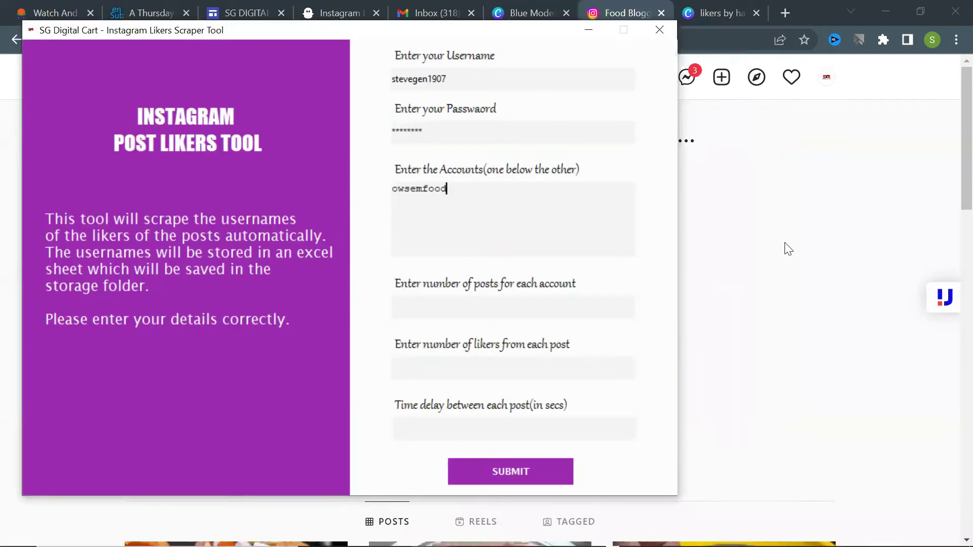
- Close spare browser tabs and open the freesoulfoodies profile from the second top #indianfood post
left_click(785, 246)
left_click(16, 40)
left_click(186, 13)
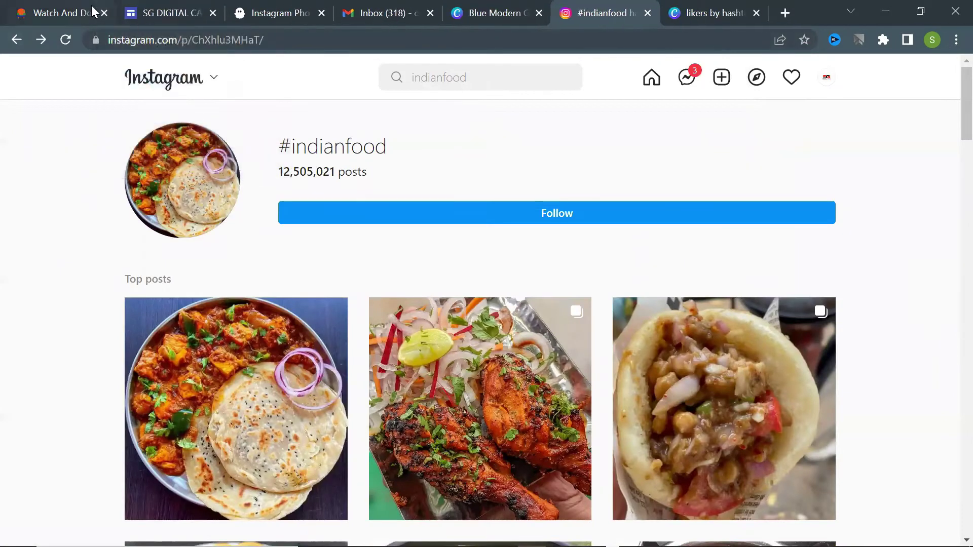
left_click(90, 11)
scroll(489, 348, "down", 2)
left_click(489, 348)
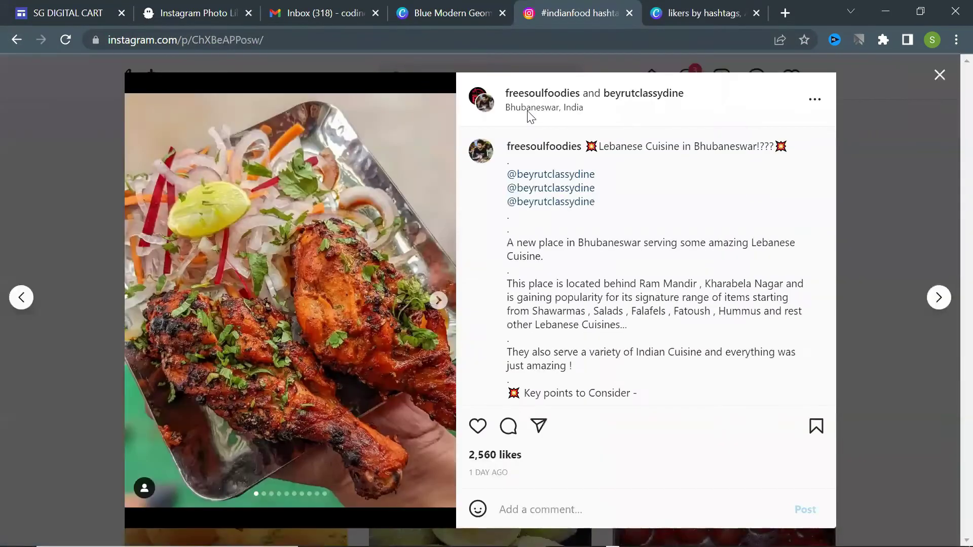
left_click(539, 96)
- Copy the freesoulfoodies handle under owsemfood in the accounts list and start the scrape
left_click_drag(506, 143, 369, 142)
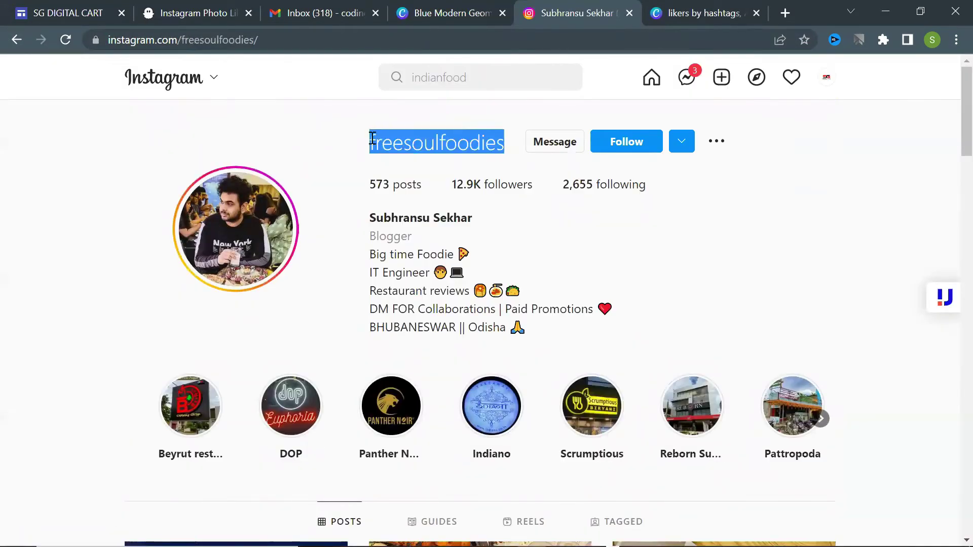
key("ctrl+c")
mouse_move(445, 532)
left_click(495, 489)
left_click(458, 229)
key("ctrl+v")
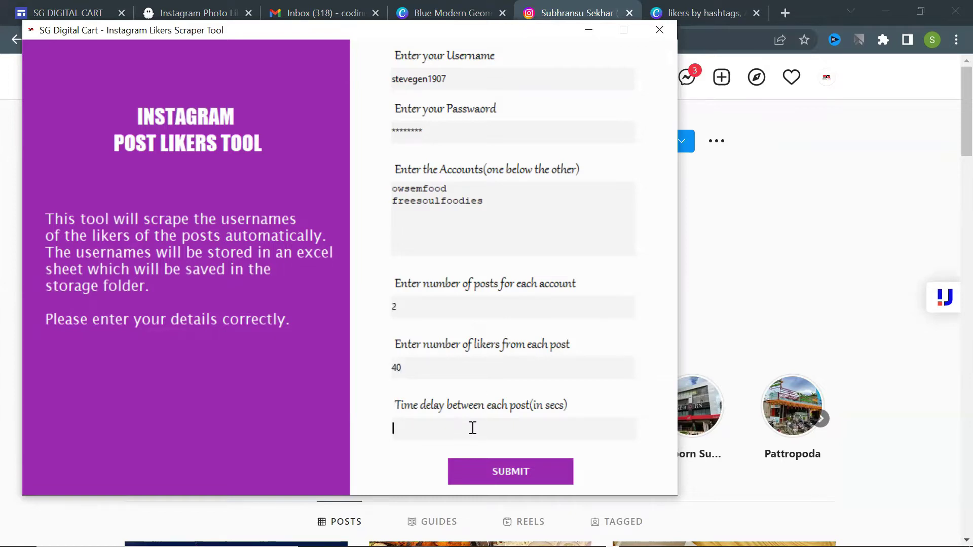
left_click(475, 468)
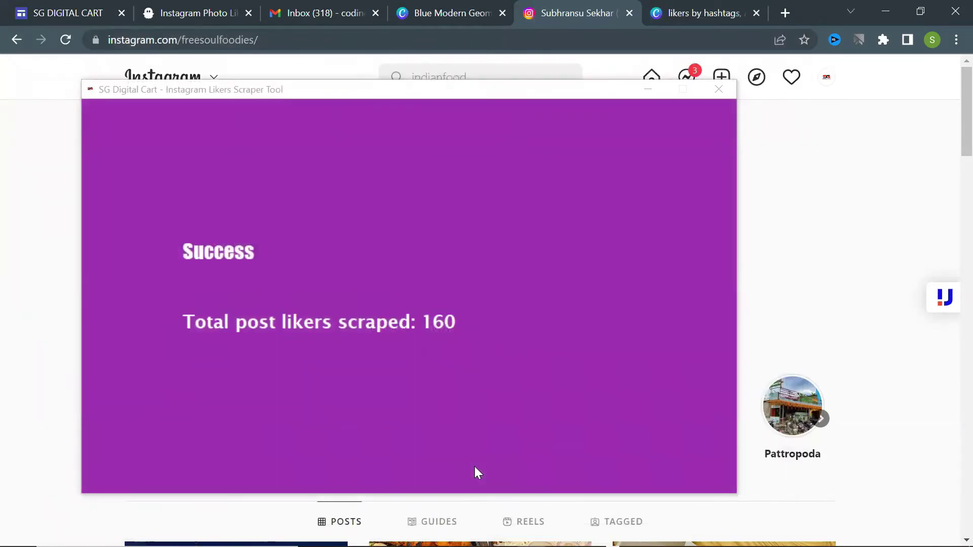
- Open likers_by_accounts_2022_Aug_19_00_34_28.xlsx, widen column A, review the usernames, and minimize Excel
left_click(473, 532)
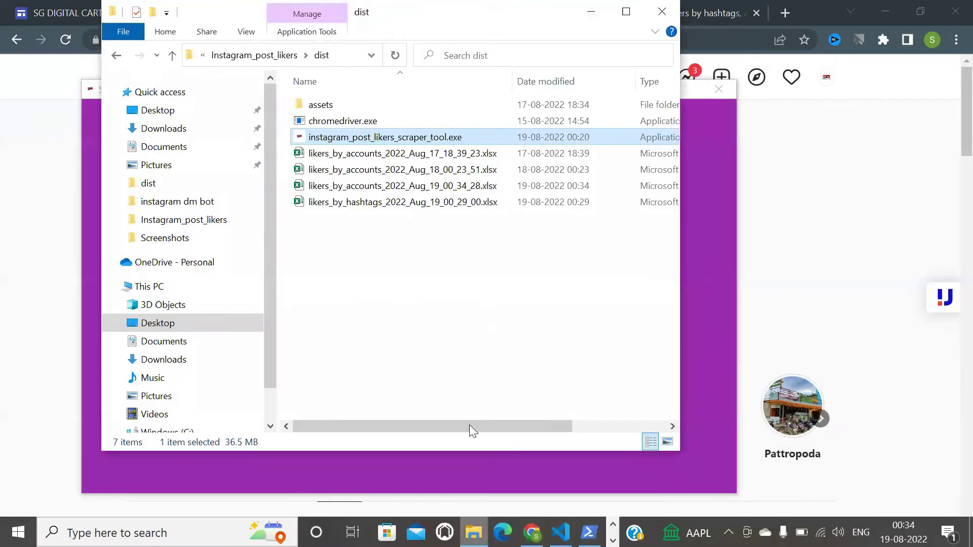
double_click(393, 185)
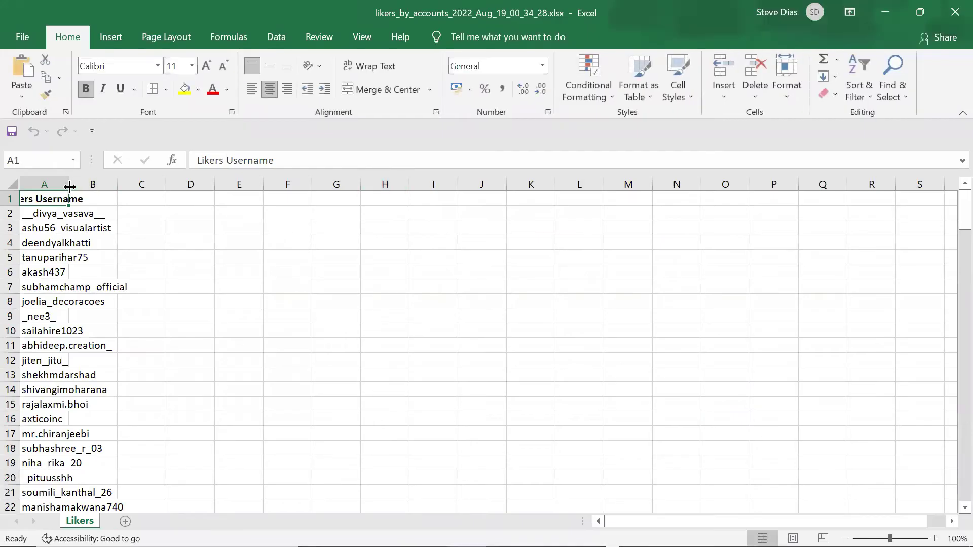
left_click_drag(69, 185, 162, 198)
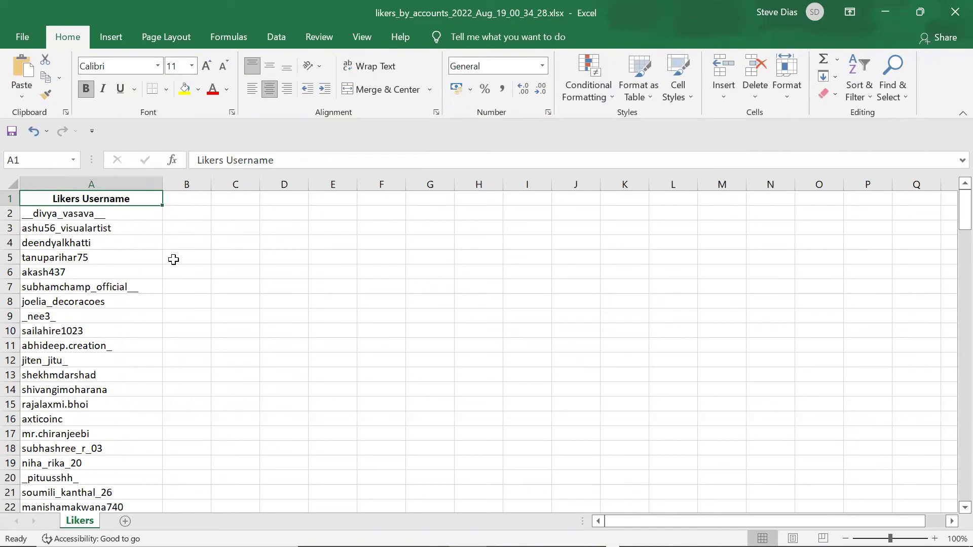
scroll(173, 259, "down", 20)
scroll(173, 259, "up", 20)
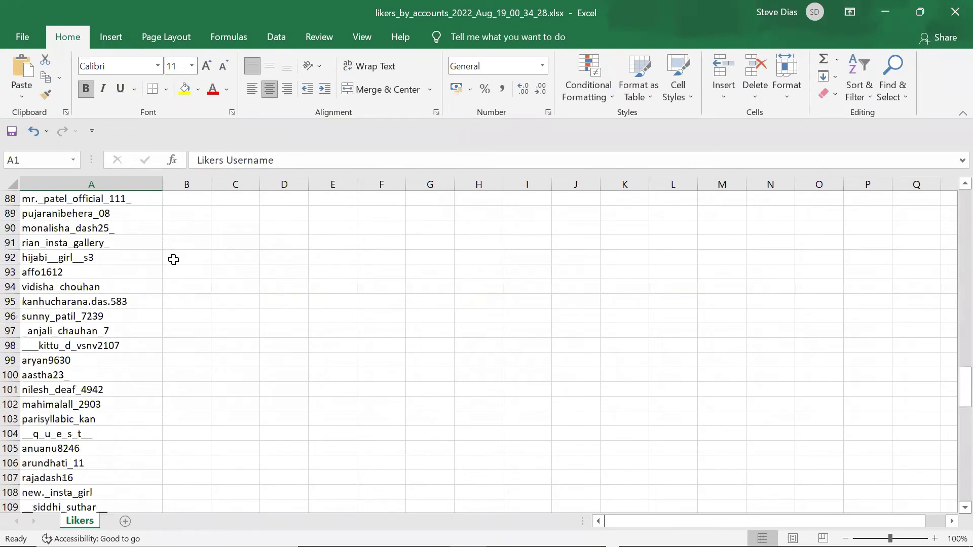
left_click(886, 12)
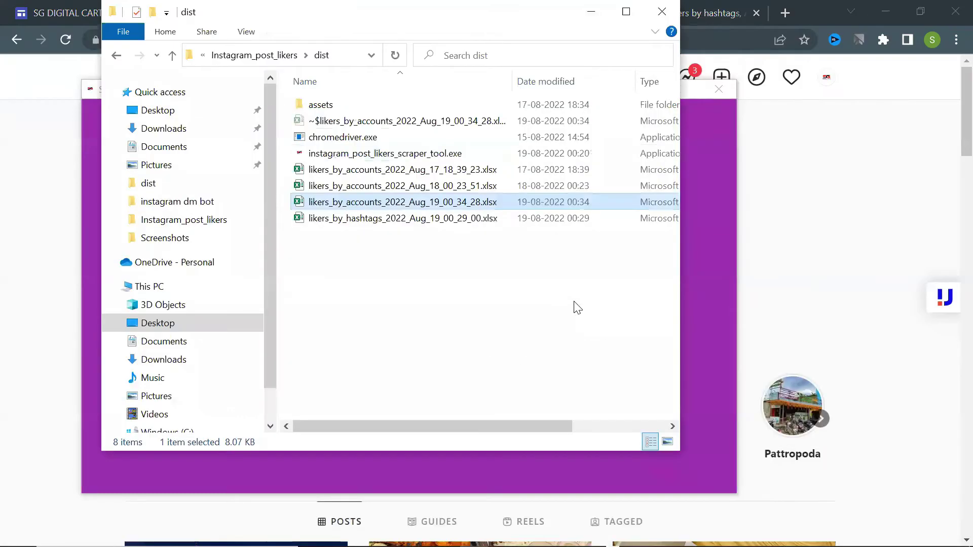
left_click(637, 133)
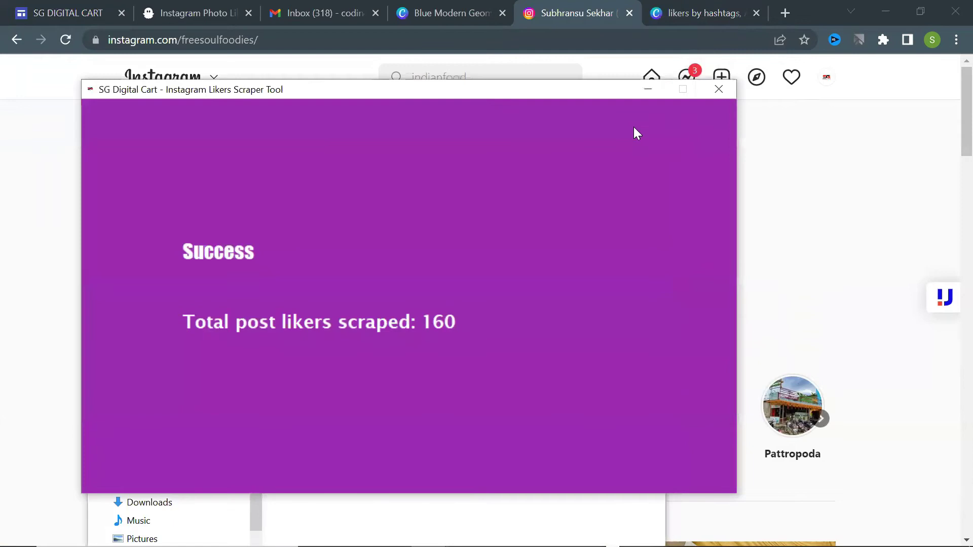
- Close the 160-likers Success window and relaunch the scraper exe from dist
left_click(712, 91)
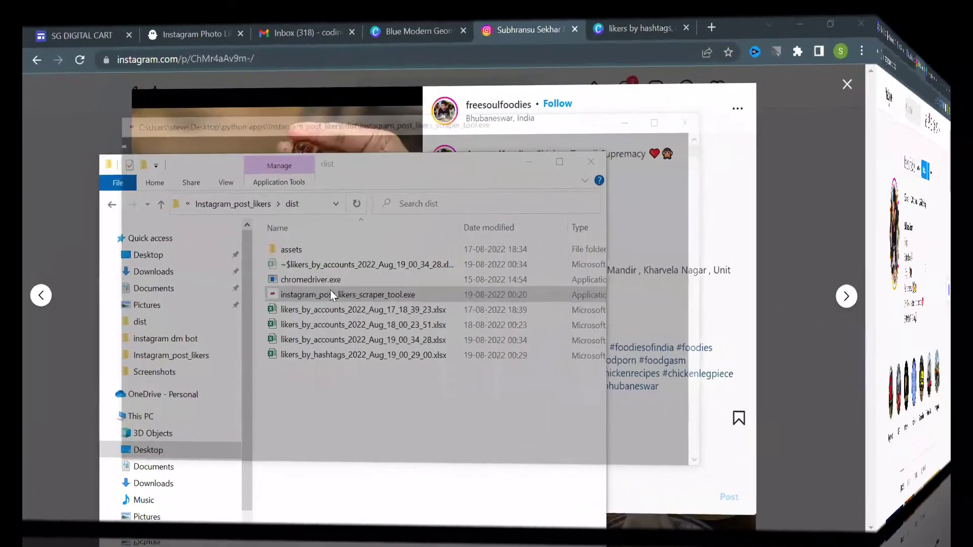
double_click(351, 296)
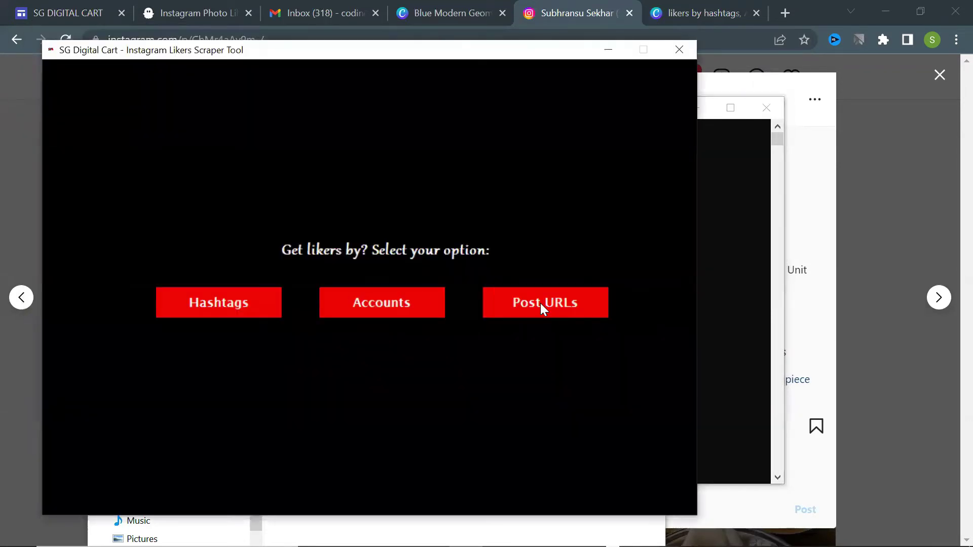
- Choose Post URLs and list the first post's link plus the garlic bread post's link
left_click(540, 304)
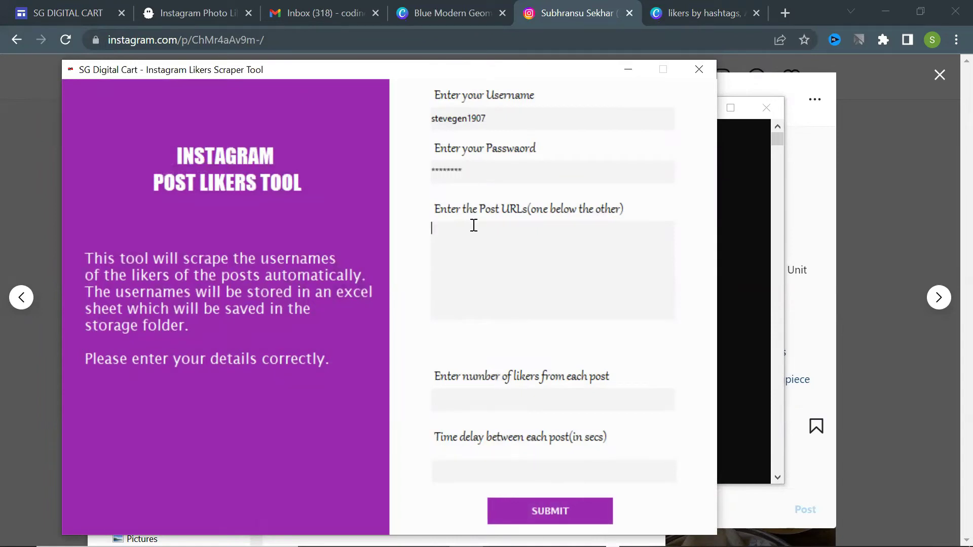
key("ctrl+v")
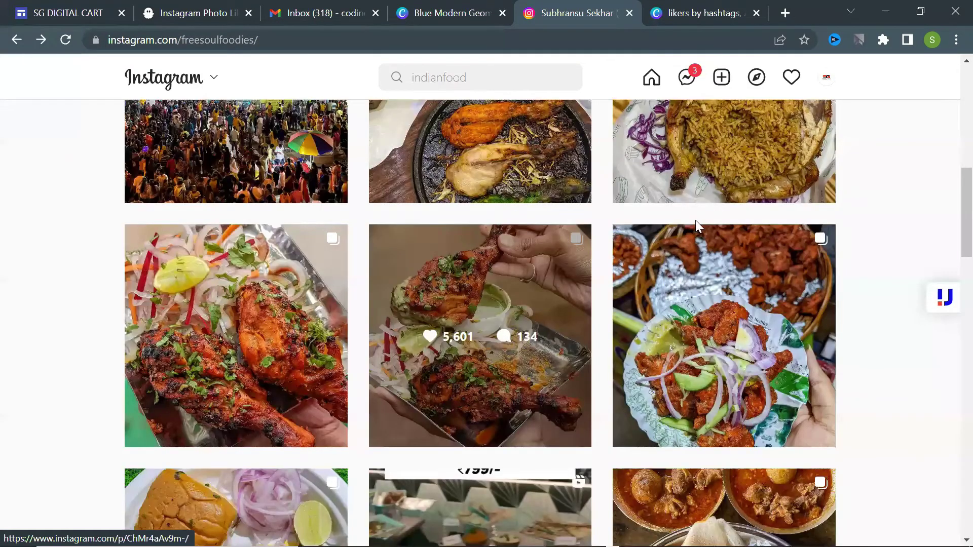
scroll(596, 233, "down", 5)
scroll(400, 250, "down", 2)
left_click(725, 405)
left_click(311, 40)
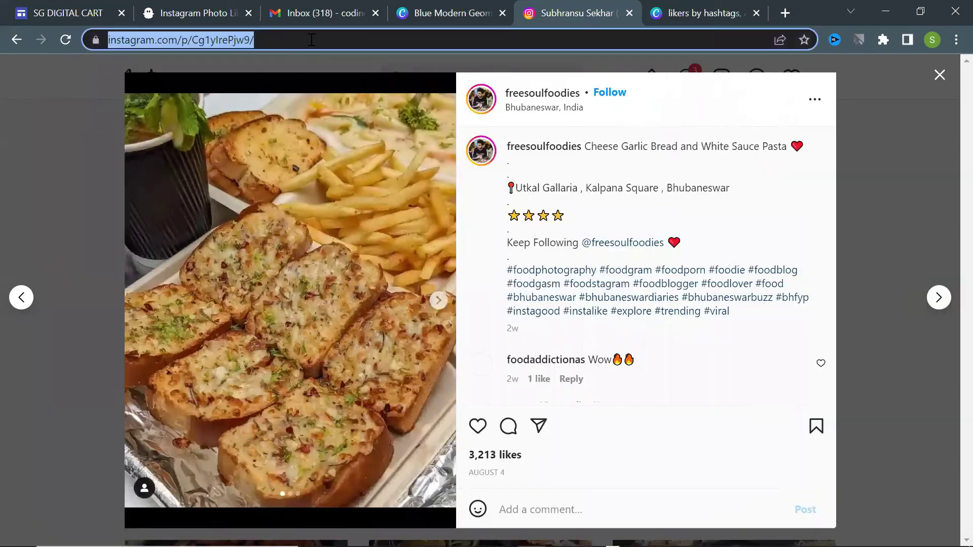
mouse_move(446, 533)
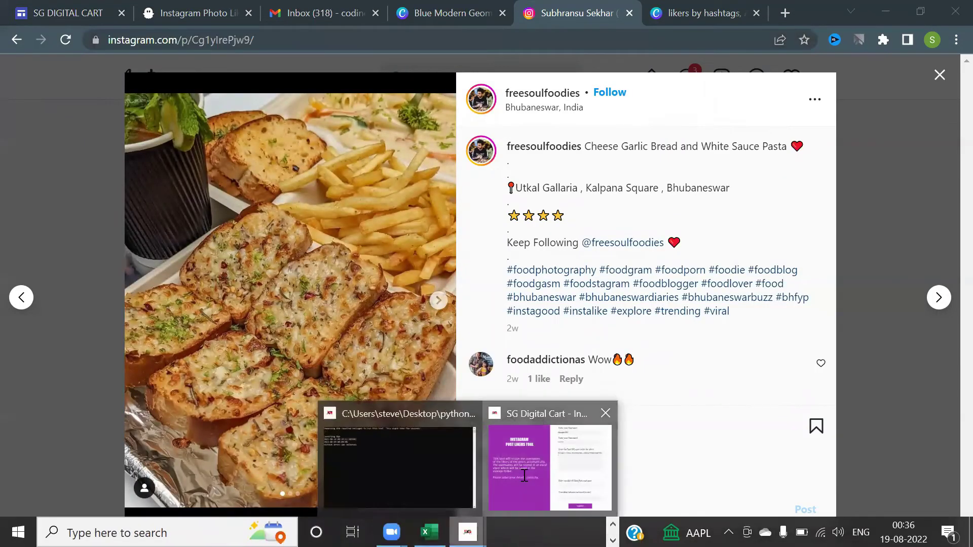
left_click(560, 446)
key("ctrl+v")
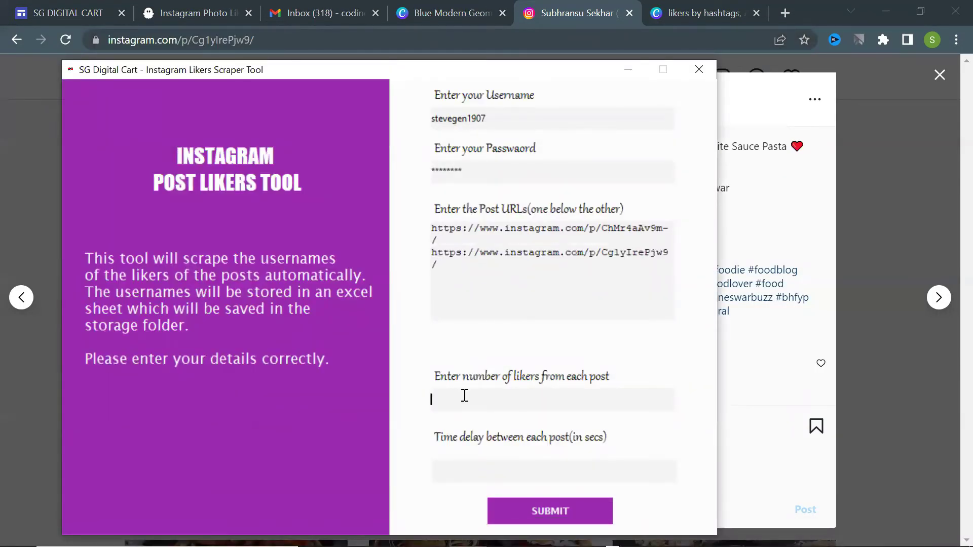
- Set a 5-second delay and start scraping likers of the listed posts
left_click(447, 475)
type("5")
left_click(516, 507)
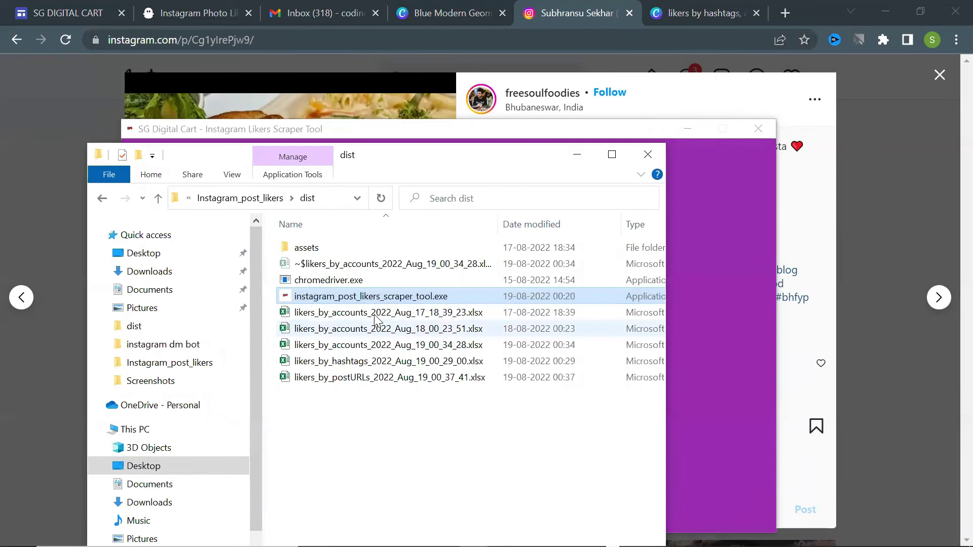
- Open likers_by_postURLs_2022_Aug_19_00_37_41.xlsx and scroll through its 40 scraped usernames
double_click(383, 379)
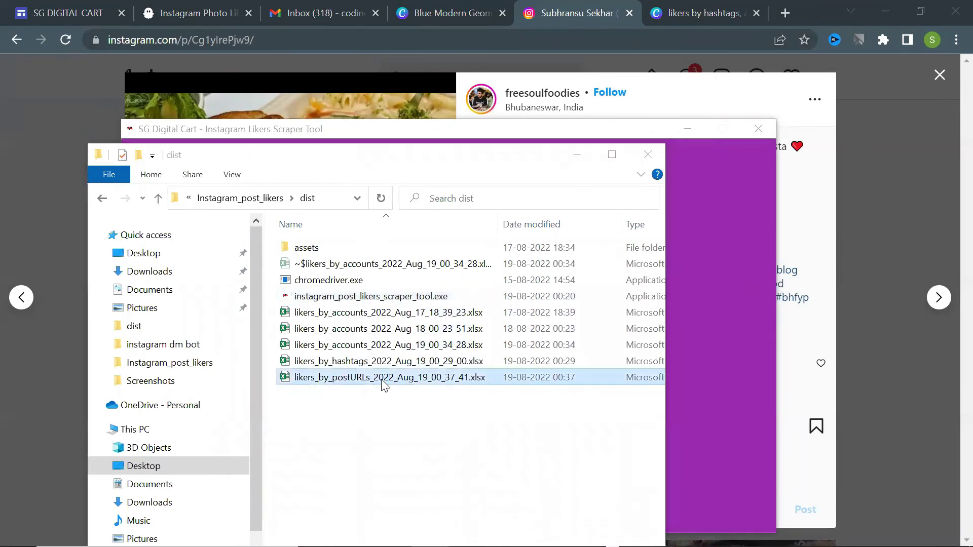
scroll(166, 273, "down", 8)
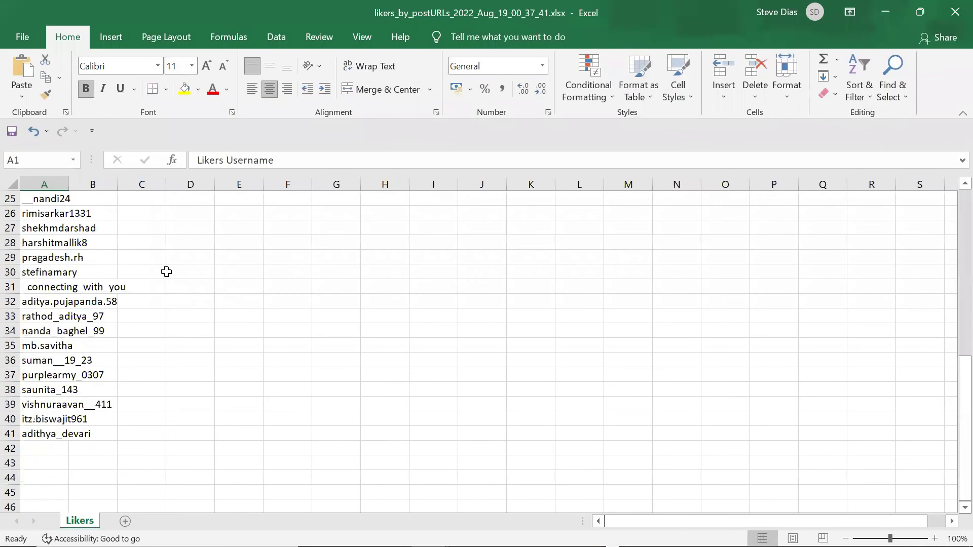